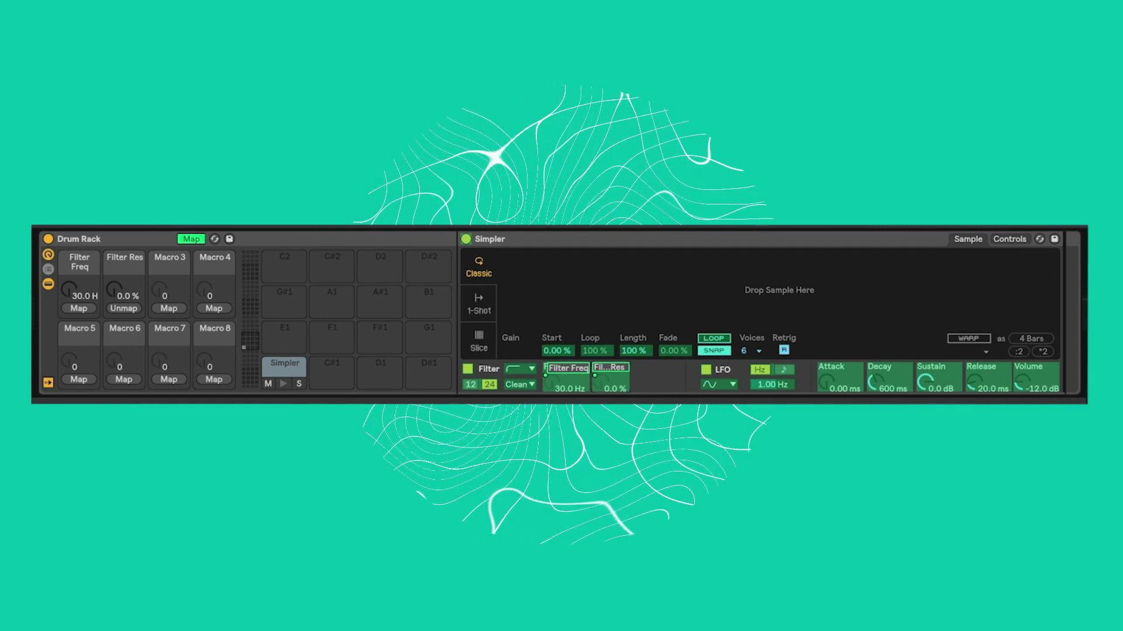
# Map Simpler's volume envelope Attack, Decay and Transpose to macros 3, 4 and 5, and reset the Transpose macro to 0 st
pyautogui.click(173, 307)
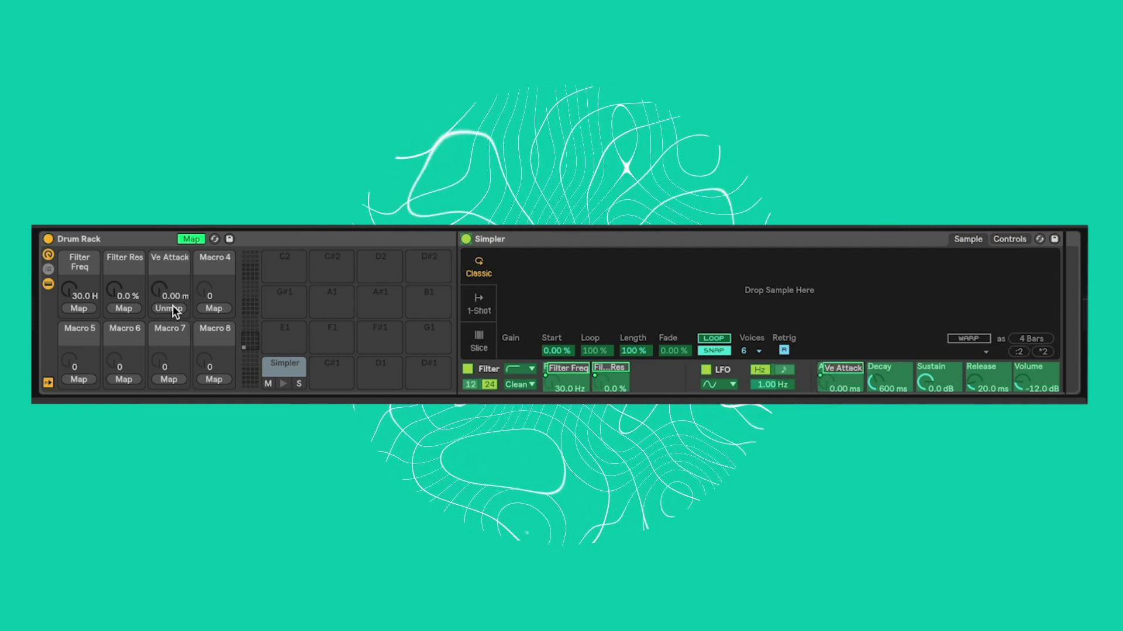
pyautogui.click(216, 310)
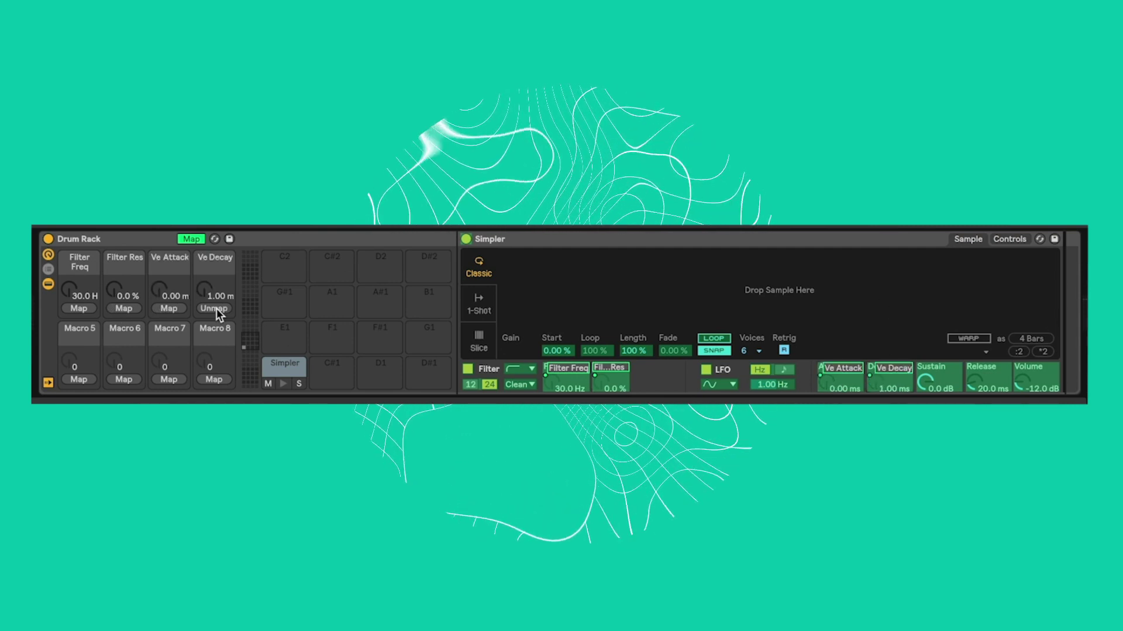
pyautogui.click(1015, 242)
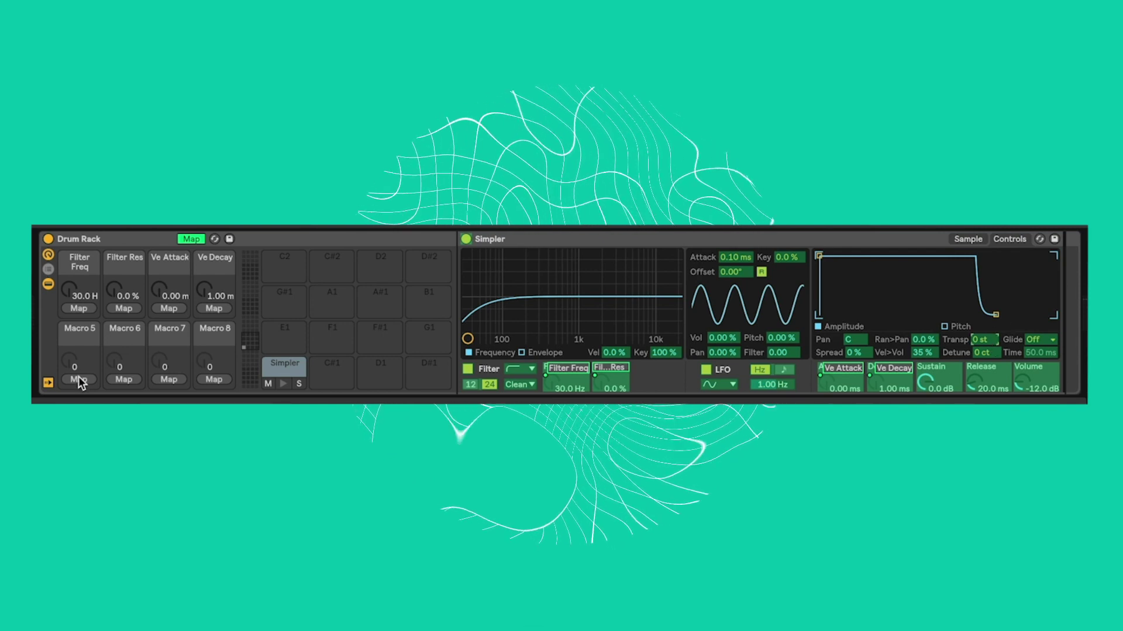
pyautogui.click(69, 359)
pyautogui.press('Delete')
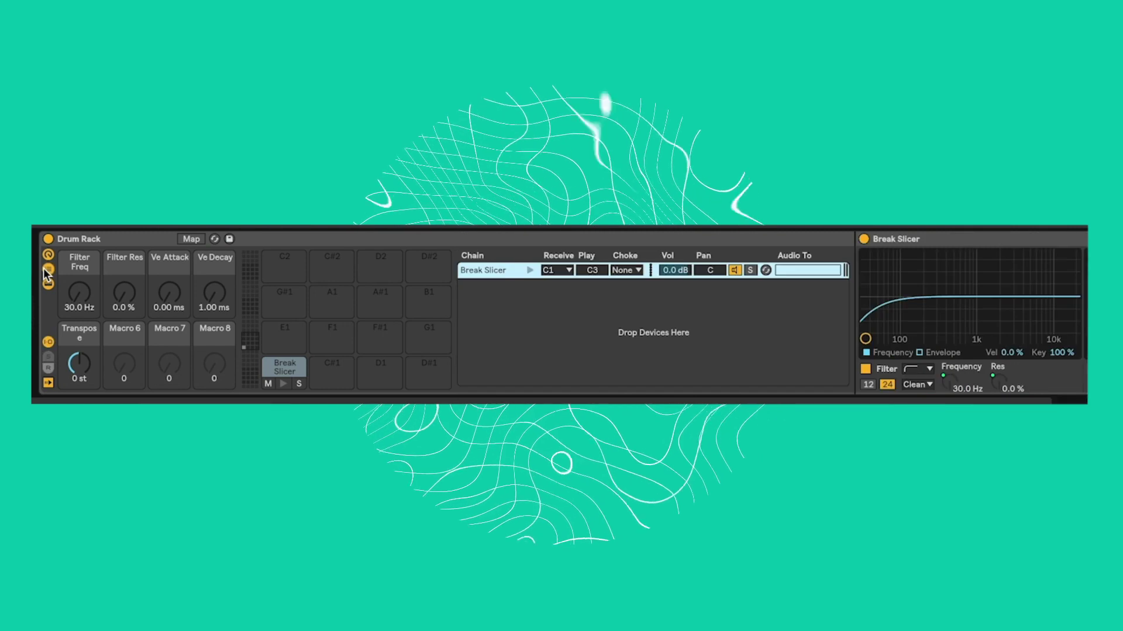
# Set the choke group of the Break Slicer chain to 1
pyautogui.click(625, 270)
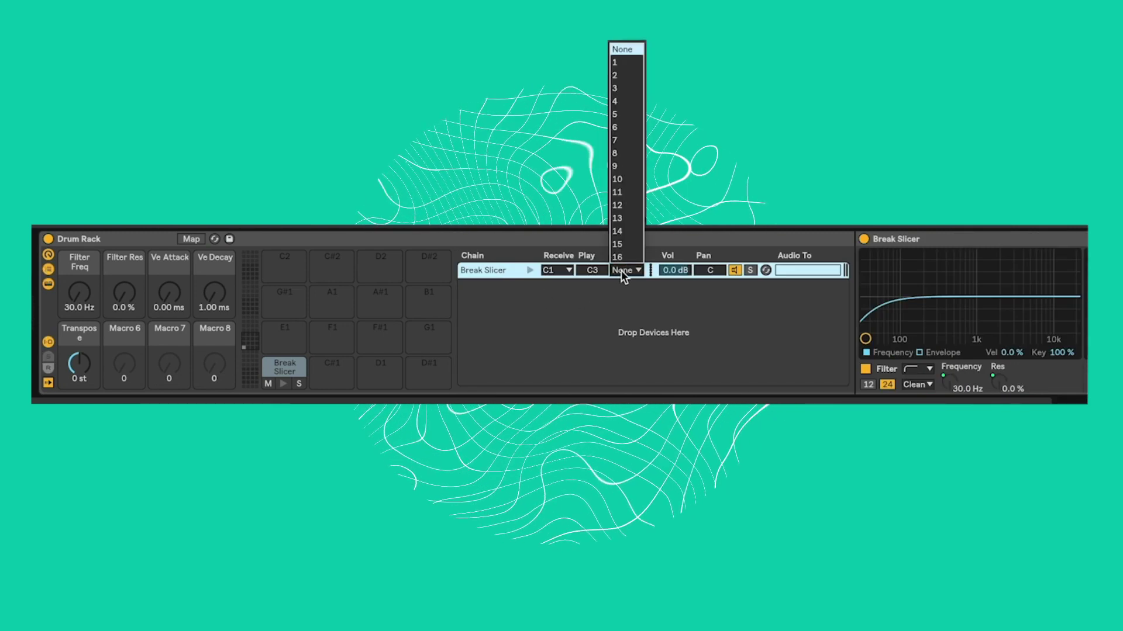
pyautogui.click(619, 62)
# Save the Drum Rack as a preset named Break Slicer and move it into the Slicing folder under Defaults
pyautogui.click(244, 468)
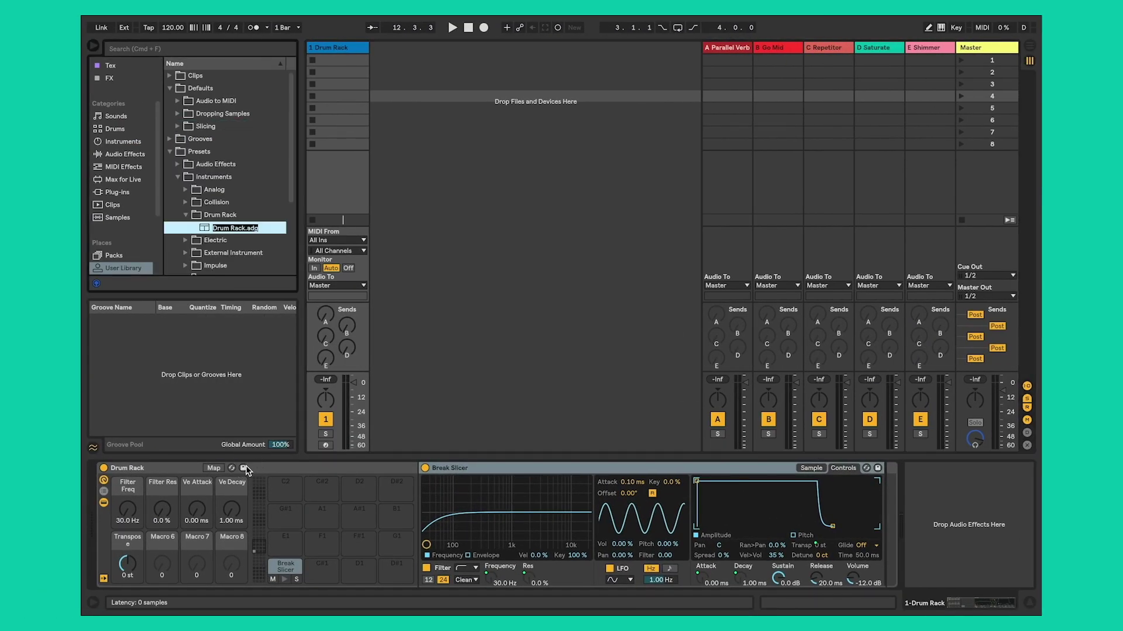
pyautogui.write('Break Slicer')
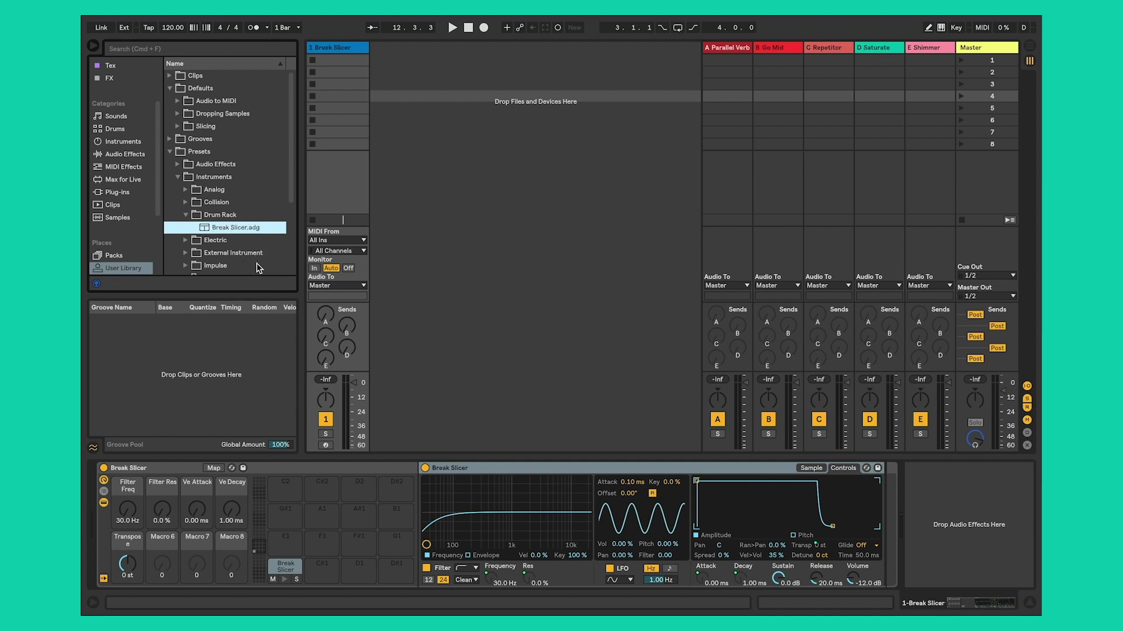
pyautogui.moveTo(216, 232); pyautogui.dragTo(206, 126)
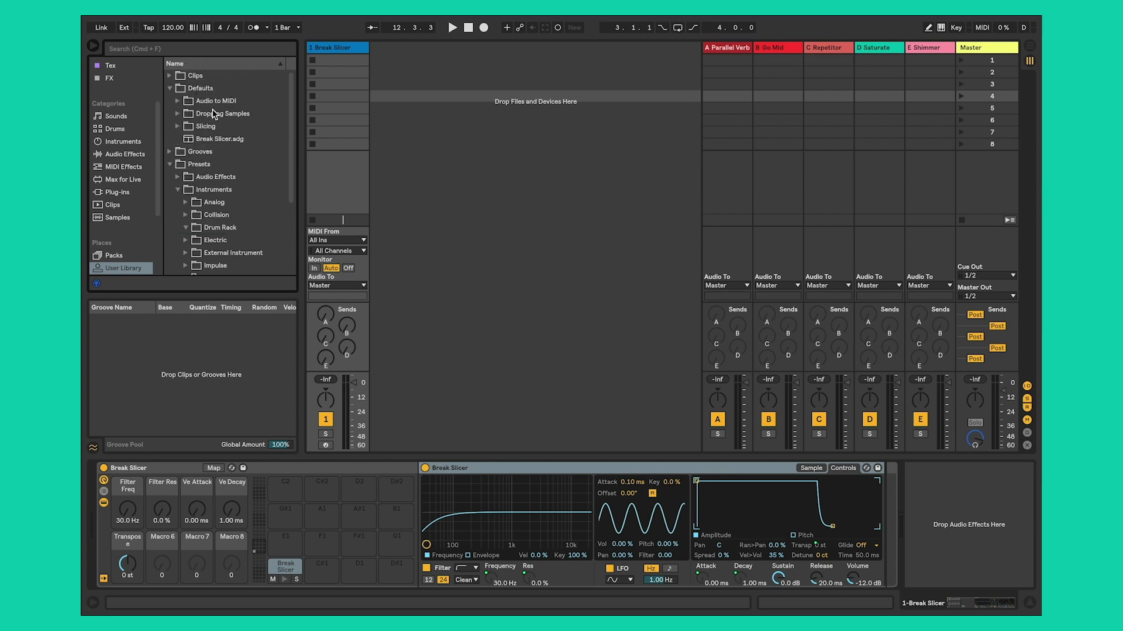
pyautogui.click(177, 126)
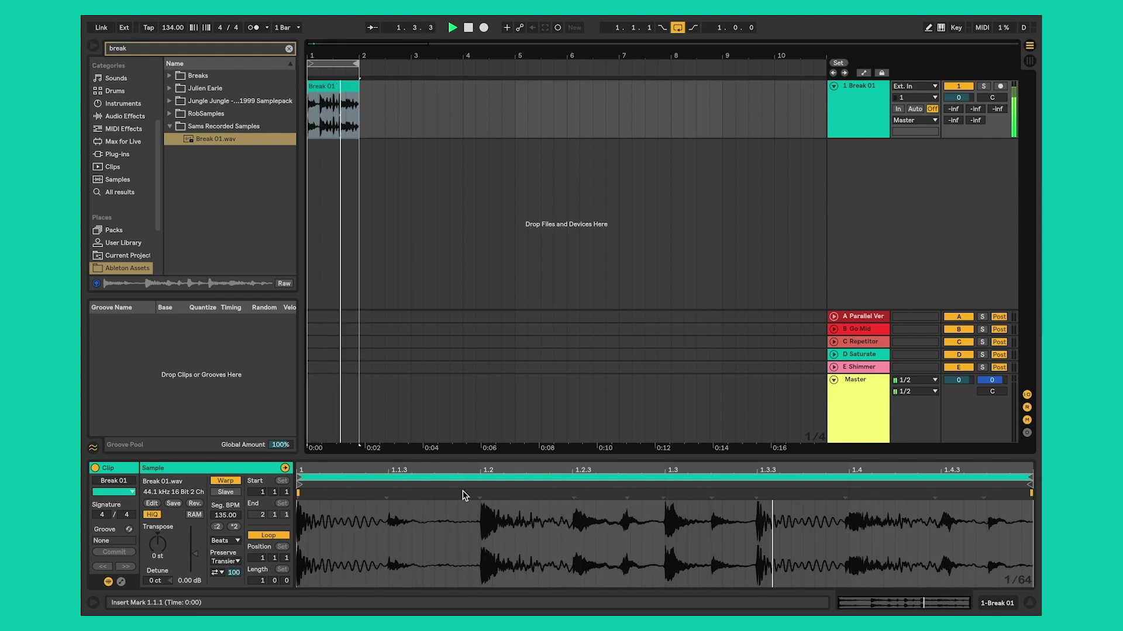
# Place warp markers on the Break 01 hits at 1.2, 1.3 and 1.4, and play the loop to check its timing
pyautogui.moveTo(485, 474); pyautogui.dragTo(503, 529)
pyautogui.doubleClick(494, 496)
pyautogui.moveTo(497, 475); pyautogui.dragTo(298, 456)
pyautogui.doubleClick(596, 495)
pyautogui.moveTo(595, 474); pyautogui.dragTo(646, 459)
pyautogui.doubleClick(839, 495)
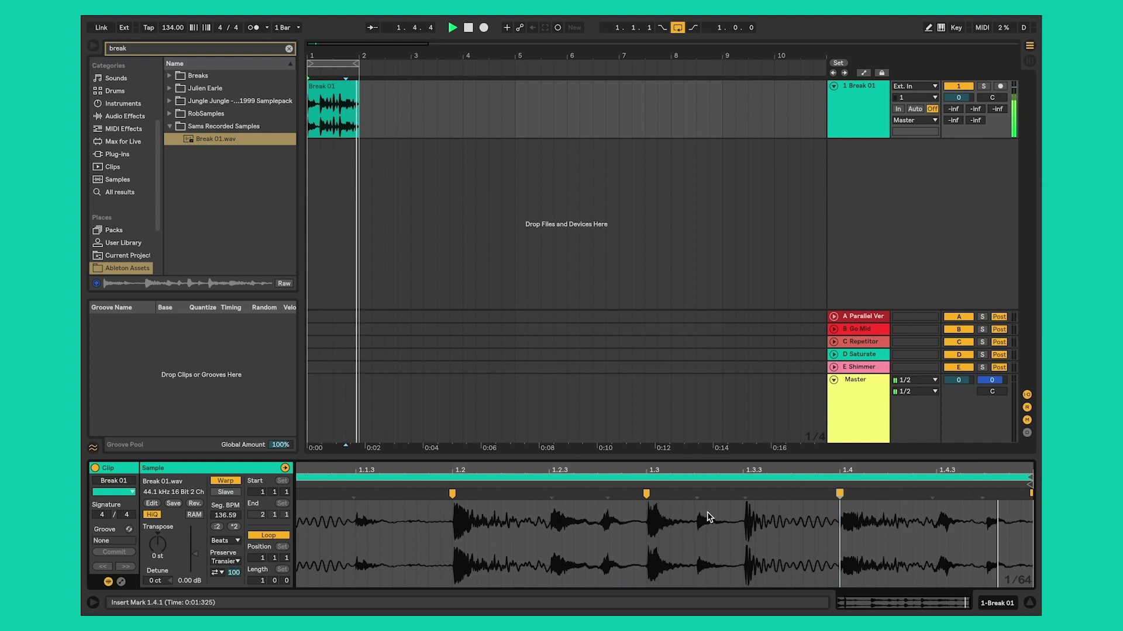
pyautogui.moveTo(707, 473)
pyautogui.mouseDown()
pyautogui.moveTo(643, 491)
pyautogui.moveTo(665, 462)
pyautogui.mouseUp()
pyautogui.click(665, 494)
pyautogui.press('space')
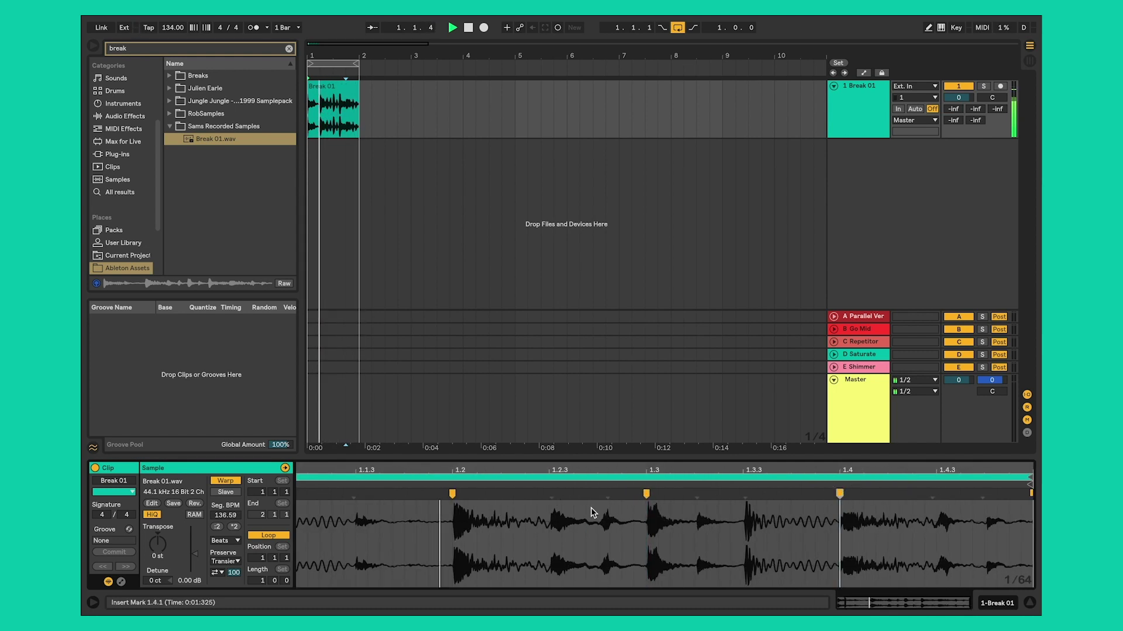
# Slice the Break 01 clip to a new MIDI track with one slice per 1/4 note and the Break Slicer preset
pyautogui.rightClick(355, 93)
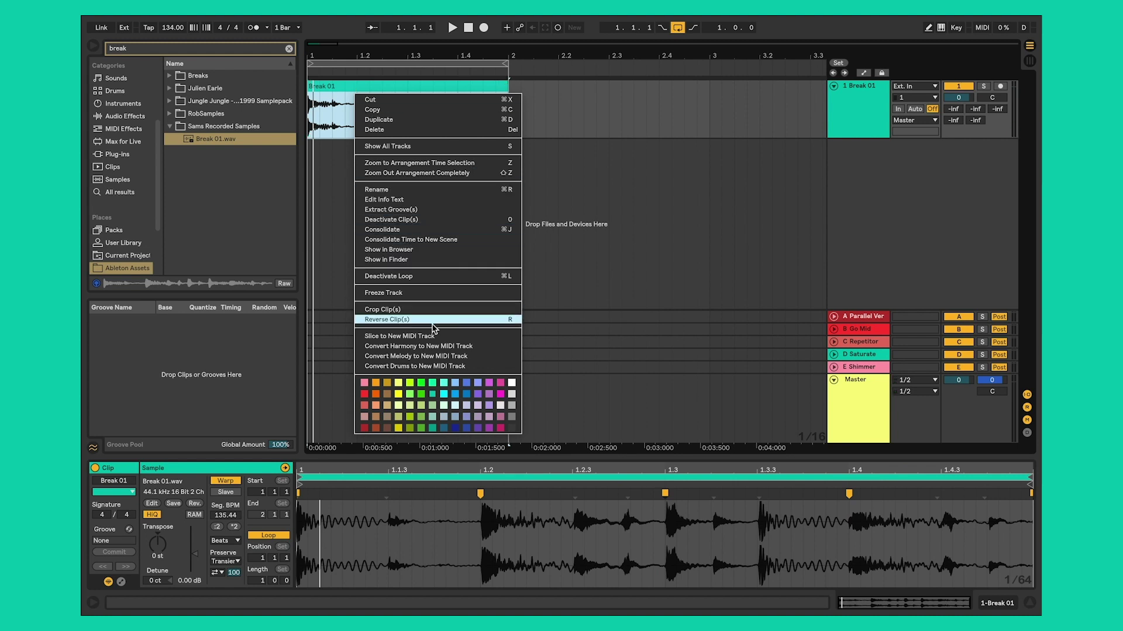
pyautogui.click(431, 336)
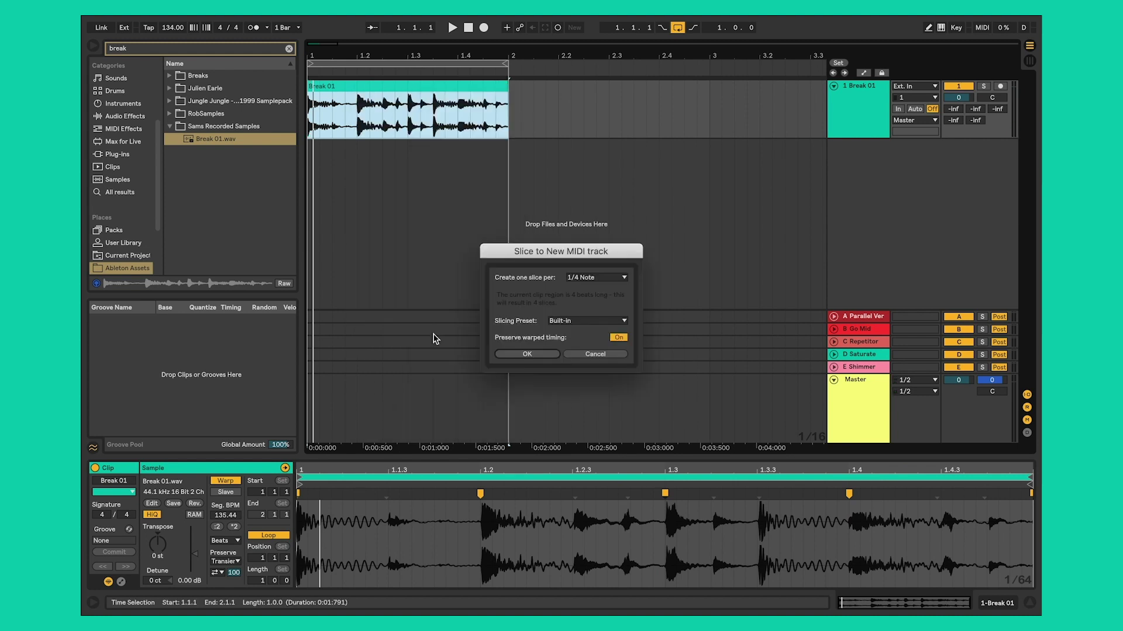
pyautogui.click(575, 322)
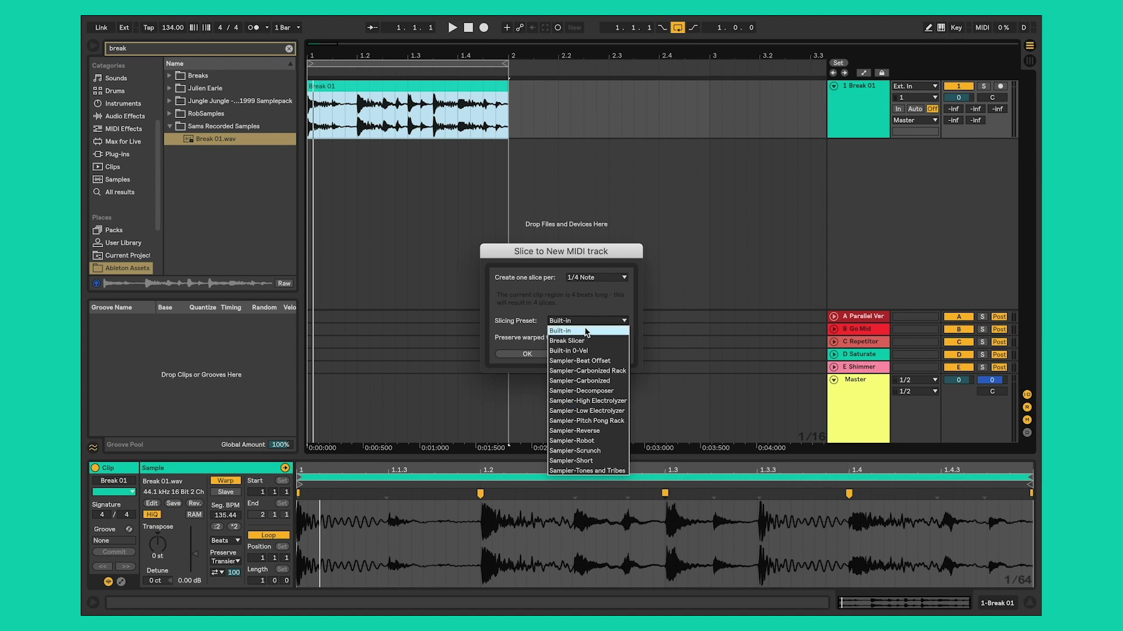
pyautogui.click(584, 341)
pyautogui.click(594, 278)
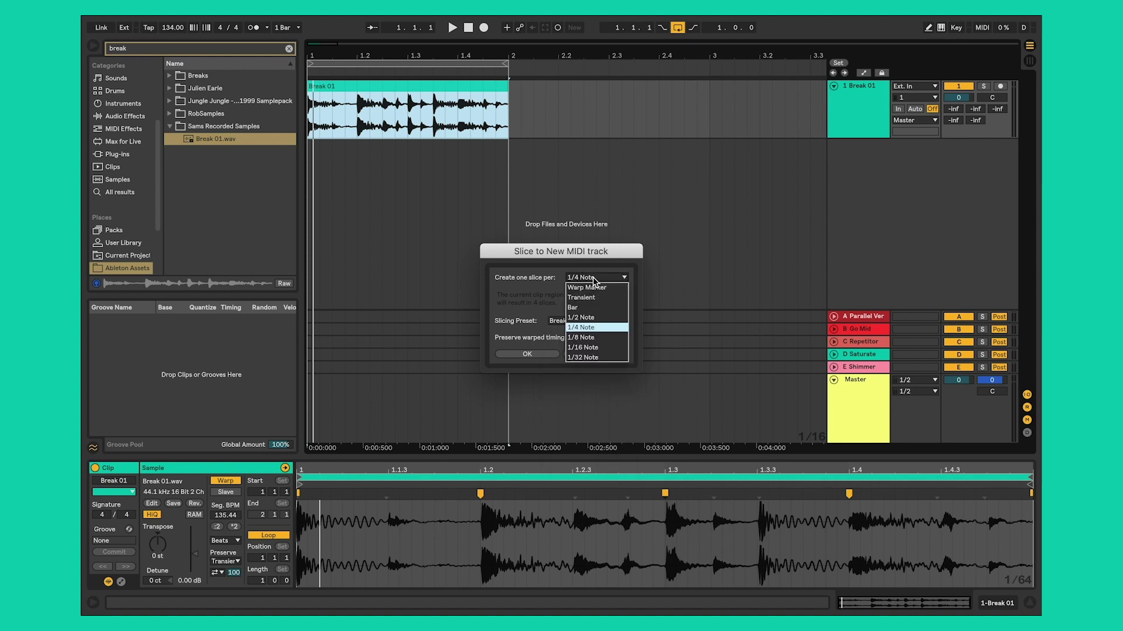
pyautogui.click(589, 330)
pyautogui.click(528, 355)
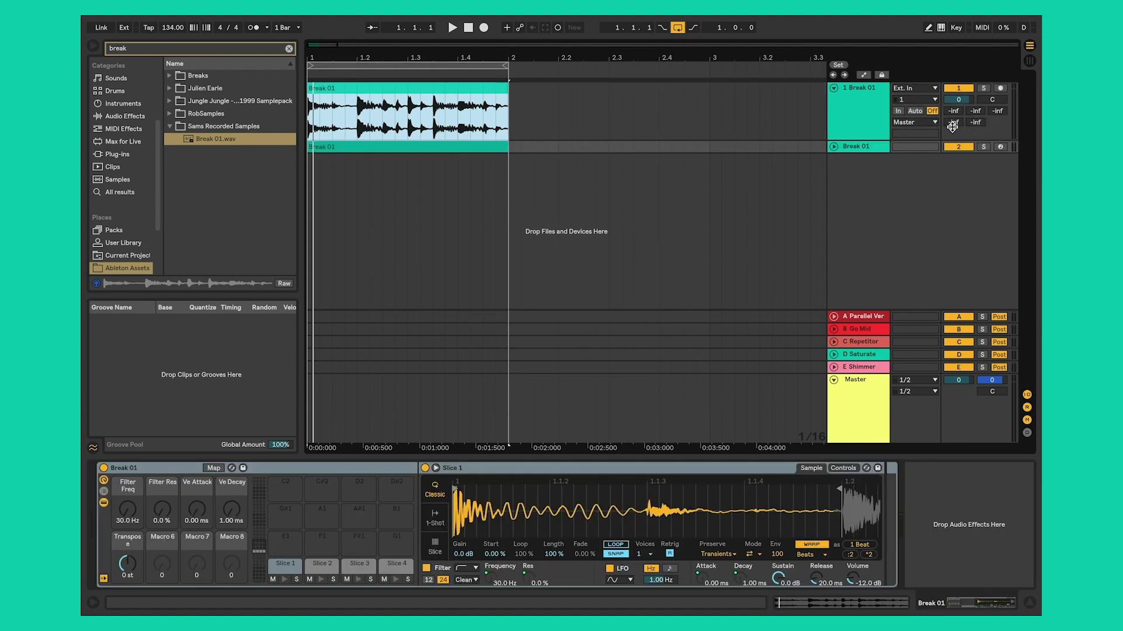
# Solo the sliced Break 01 MIDI track, play it and inspect its slice notes
pyautogui.click(983, 147)
pyautogui.press('space')
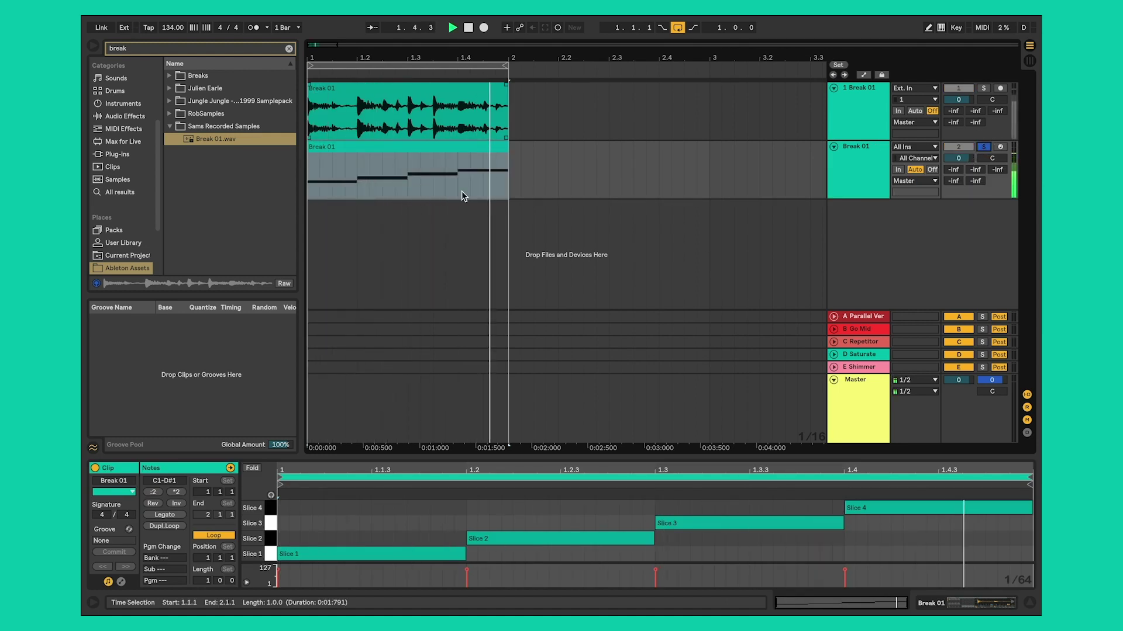
pyautogui.press('space')
pyautogui.click(530, 538)
pyautogui.click(696, 521)
pyautogui.click(859, 506)
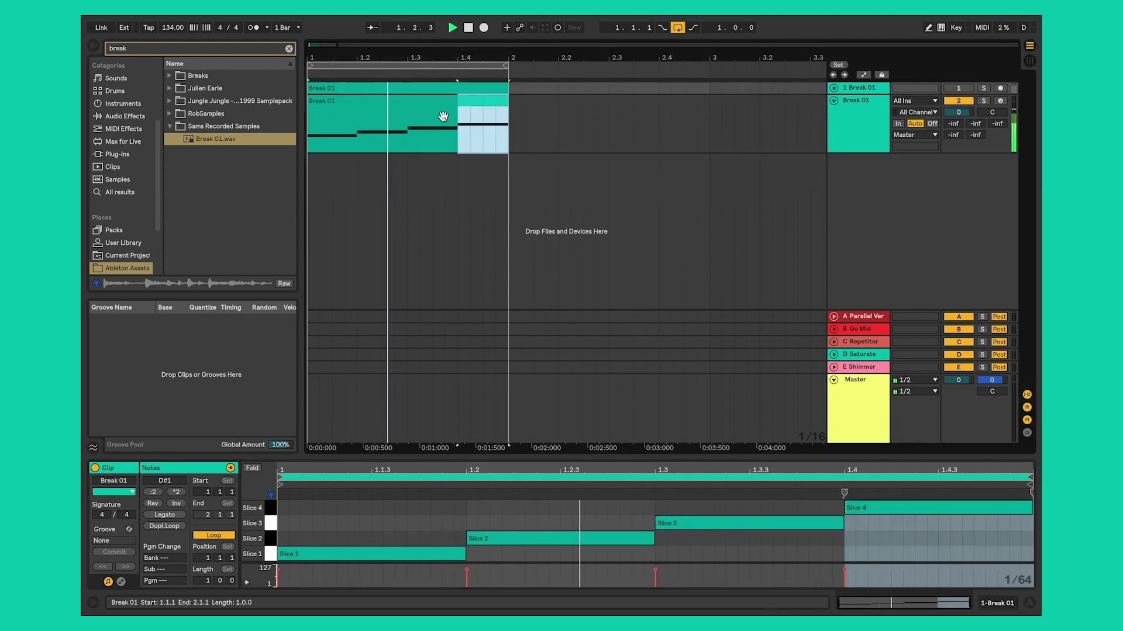
# Copy the sliced MIDI clip into the first Session View slot of its own track and launch it
pyautogui.click(454, 101)
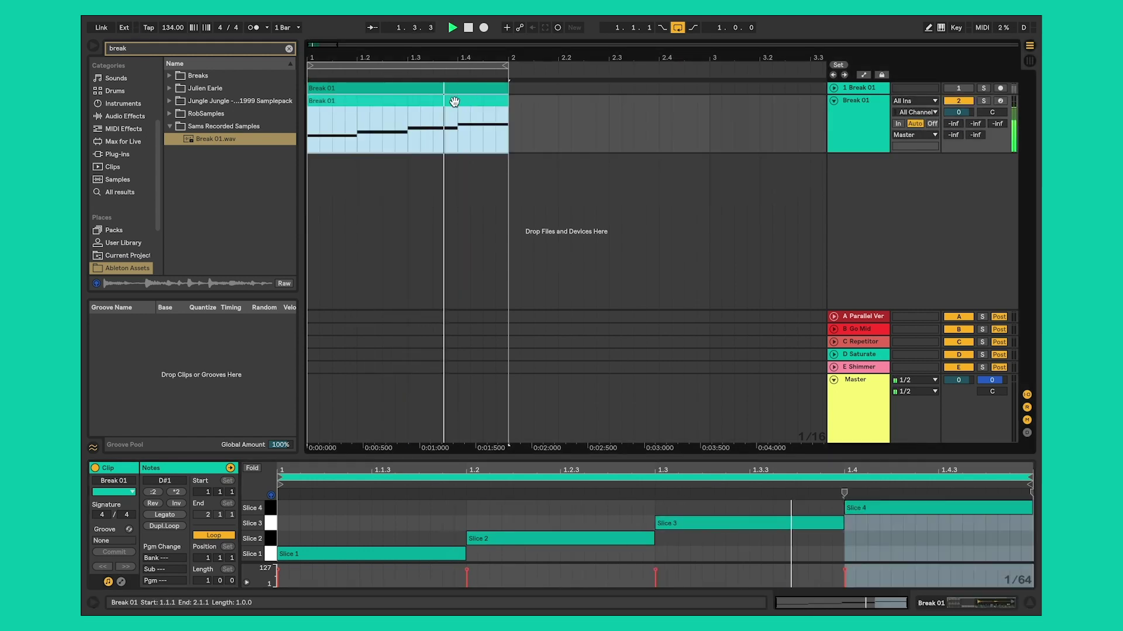
pyautogui.press('Tab')
pyautogui.click(391, 61)
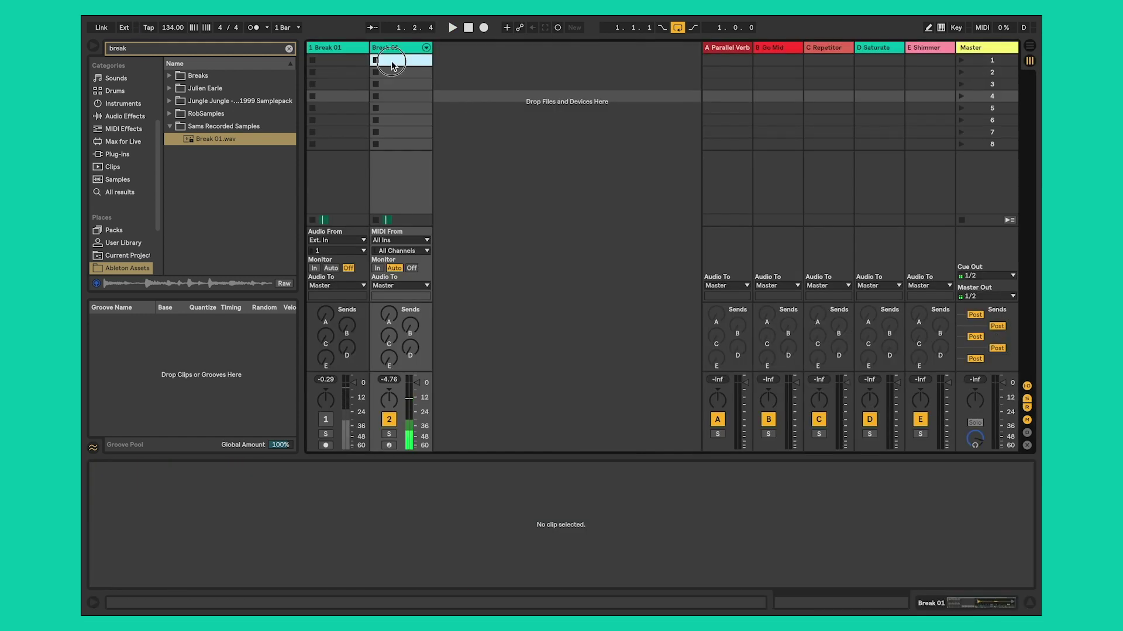
pyautogui.hotkey('ctrl', 'v')
pyautogui.click(375, 60)
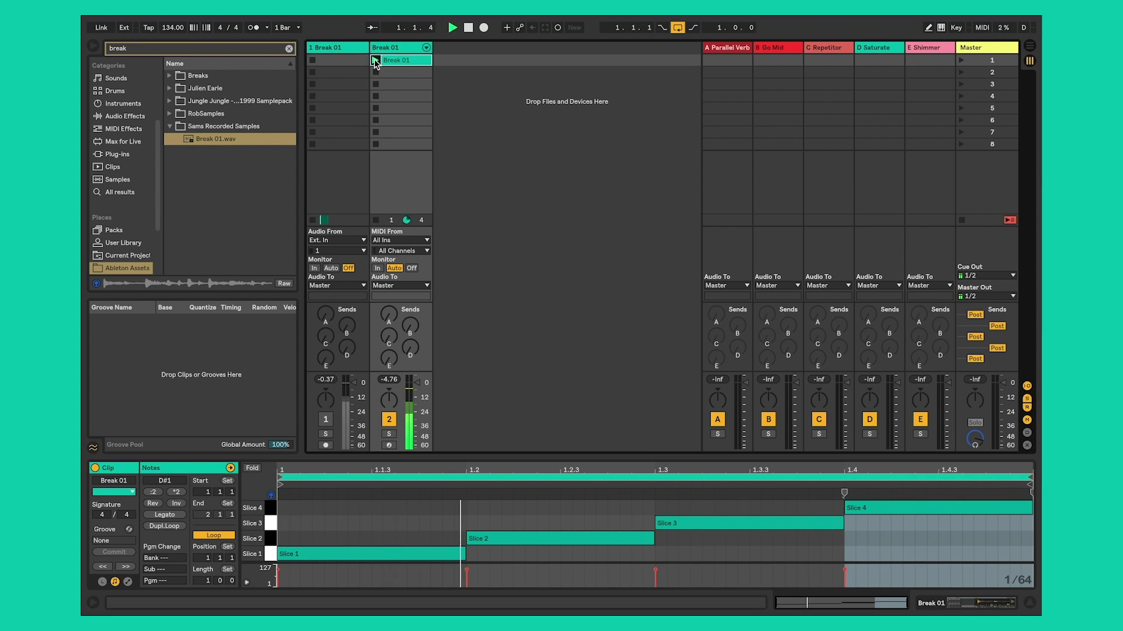
# Extend the clip loop to two bars and fill bar 2 with Slice 2, Slice 2, Slice 1 and Slice 4, one per beat
pyautogui.moveTo(483, 457); pyautogui.dragTo(484, 335)
pyautogui.press('-')
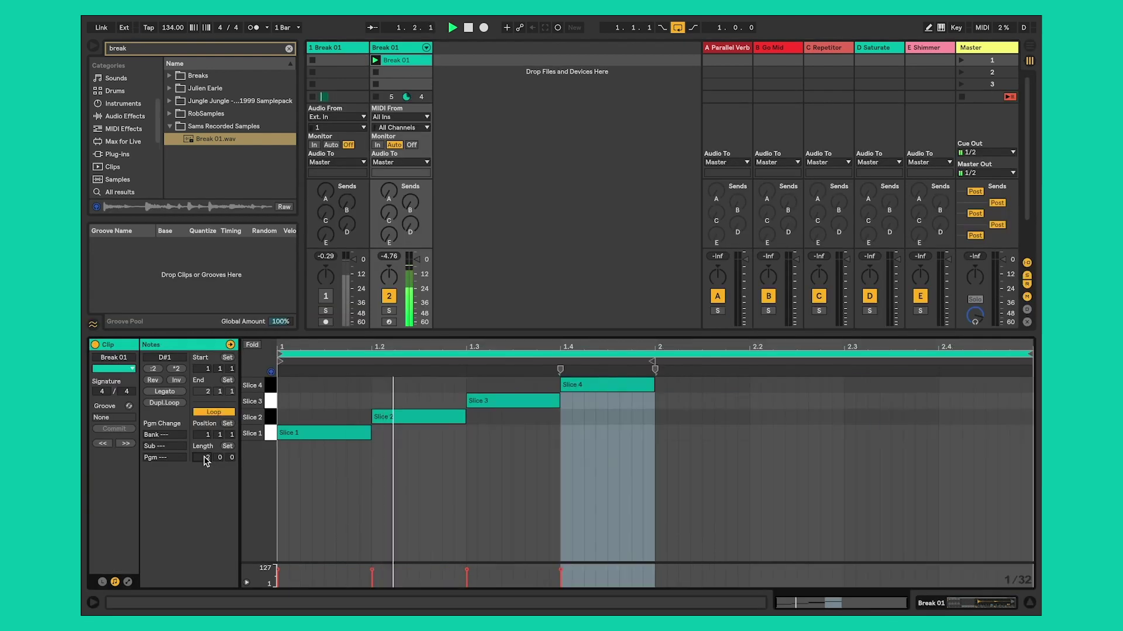
pyautogui.click(401, 417)
pyautogui.hotkey('ctrl', 'c')
pyautogui.click(648, 414)
pyautogui.hotkey('ctrl', 'v')
pyautogui.press('space')
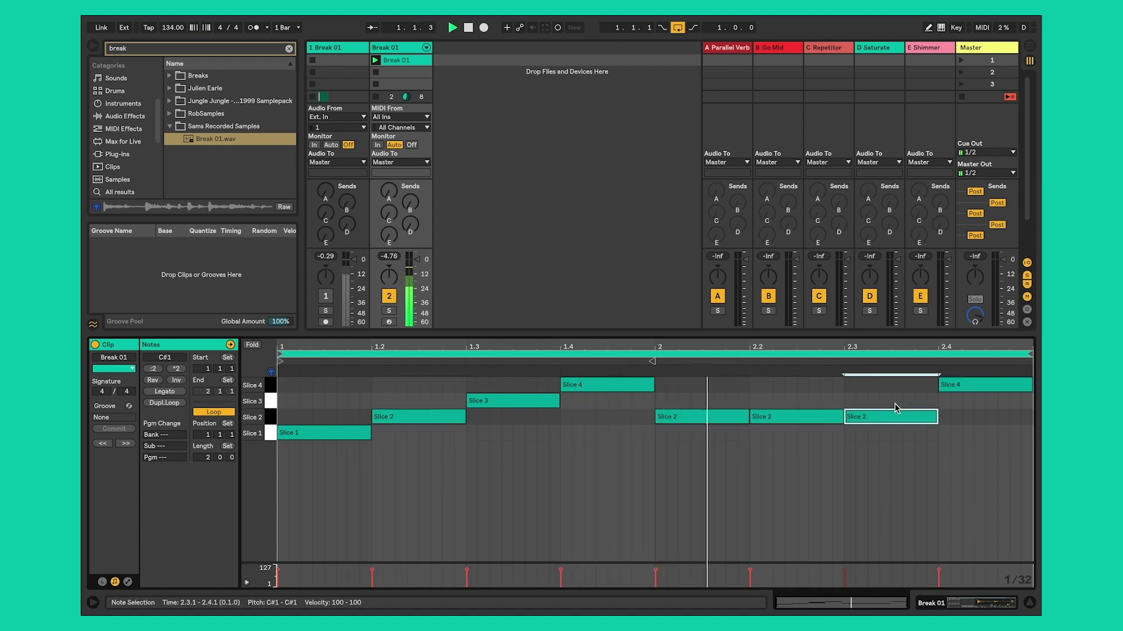
pyautogui.press('Down')
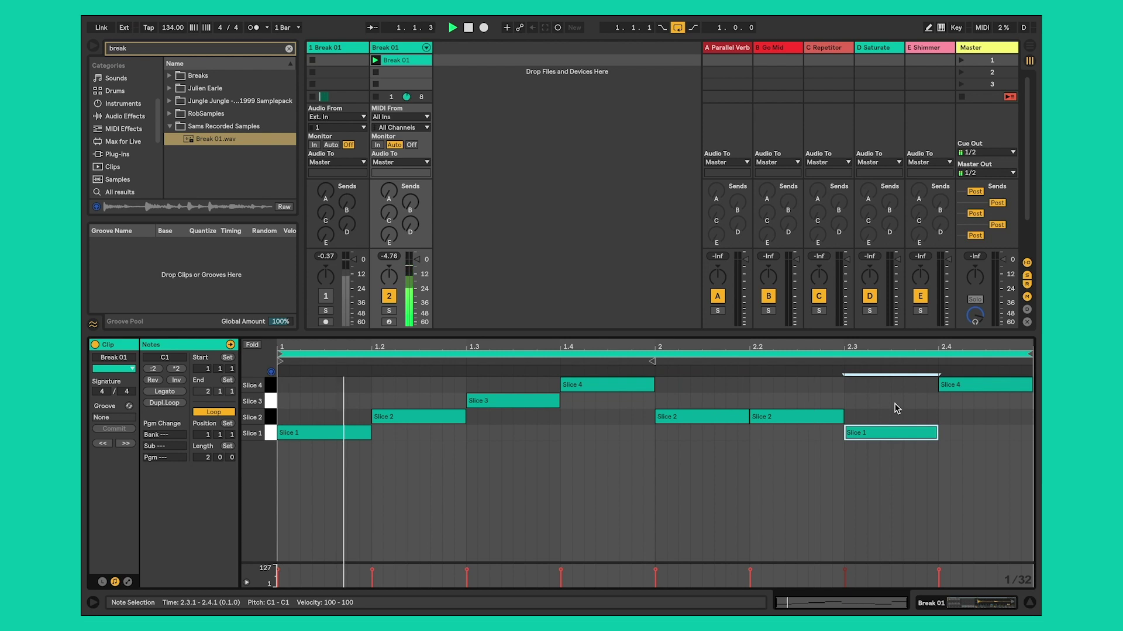
# Vary the break pattern with half-beat slice notes, including a shortened Slice 3 at 1.3, and duplicate the loop to four bars
pyautogui.click(747, 512)
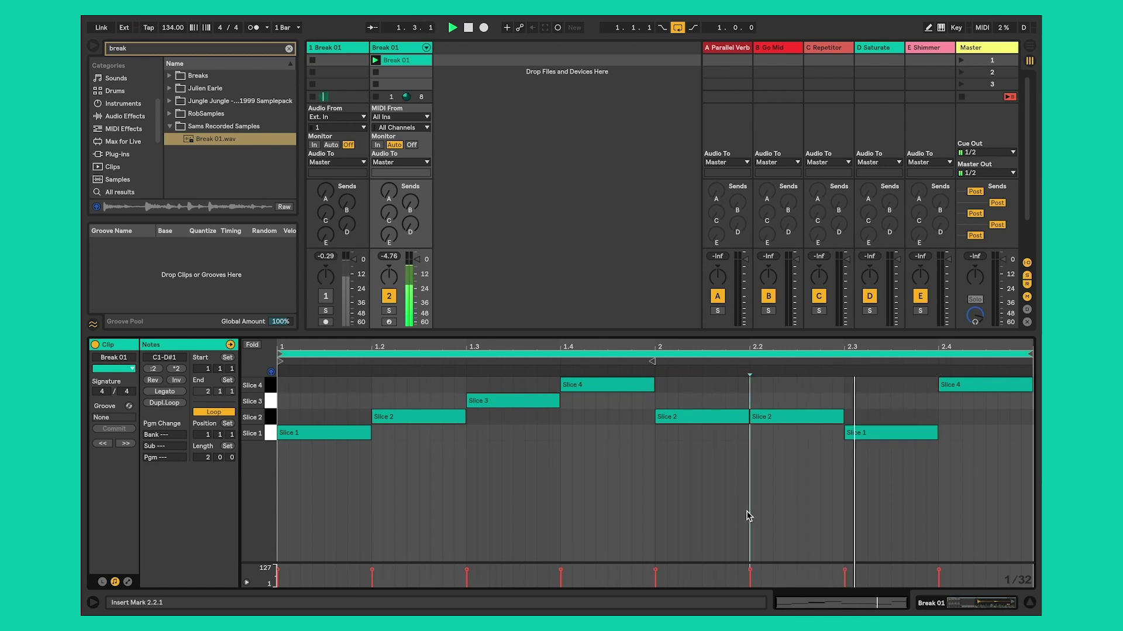
pyautogui.moveTo(519, 400); pyautogui.dragTo(473, 398)
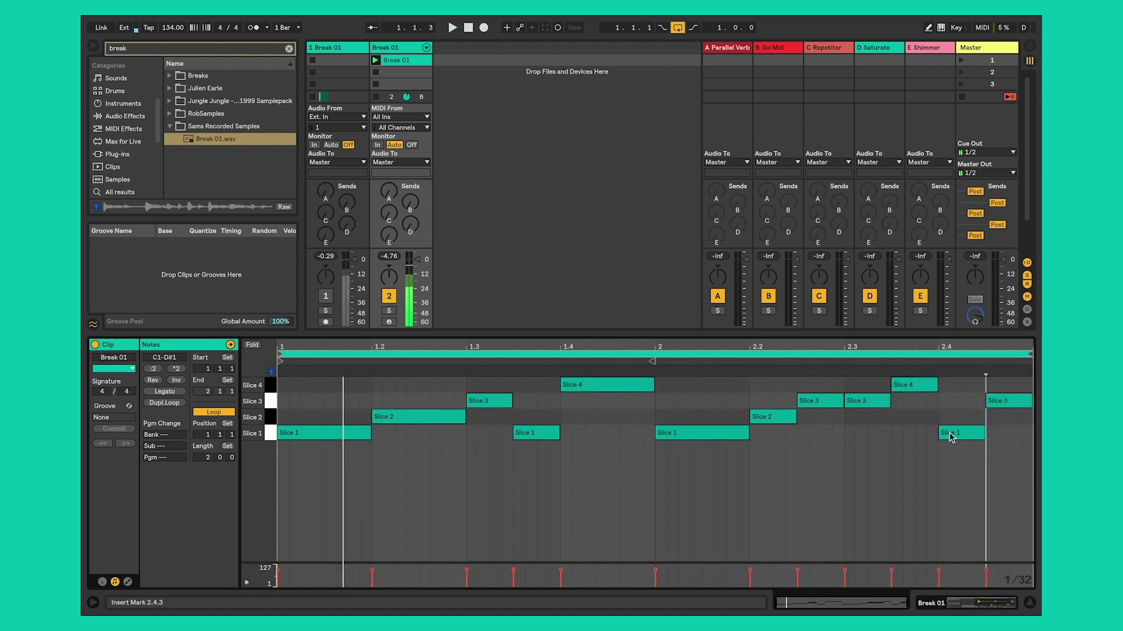
pyautogui.moveTo(846, 379); pyautogui.dragTo(660, 448)
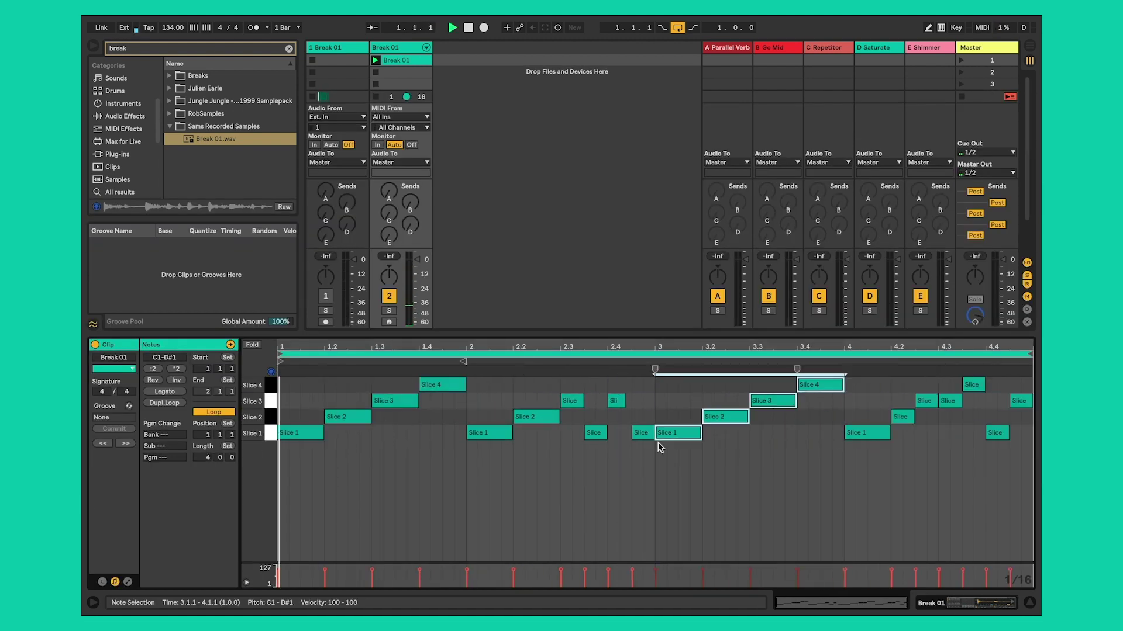
pyautogui.click(618, 504)
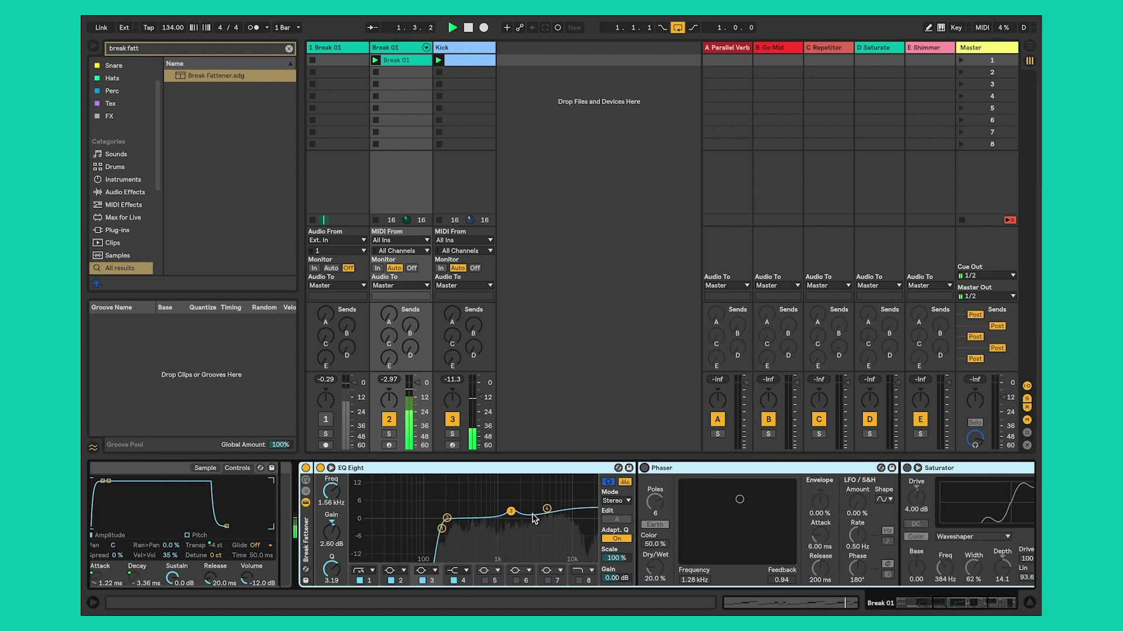
# Boost EQ Eight's band 3 by about 7.31 dB at 1.11 kHz with a Q of 5.68
pyautogui.moveTo(511, 512); pyautogui.dragTo(500, 498)
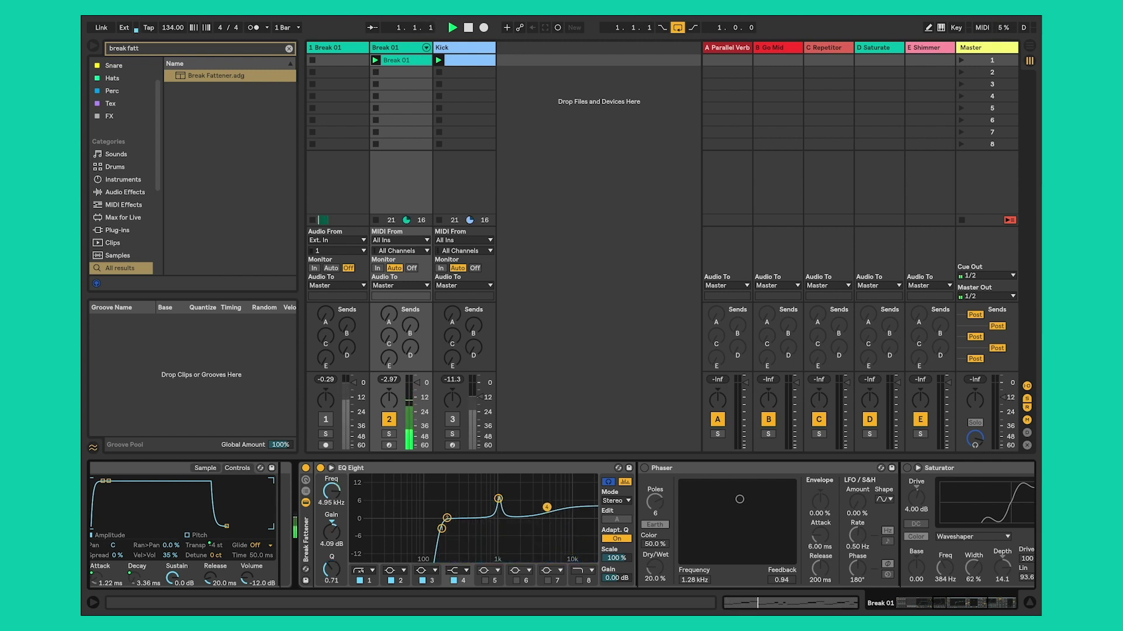
pyautogui.click(547, 508)
# Turn on the Phaser and the Saturator in the Break Fattener rack
pyautogui.click(644, 468)
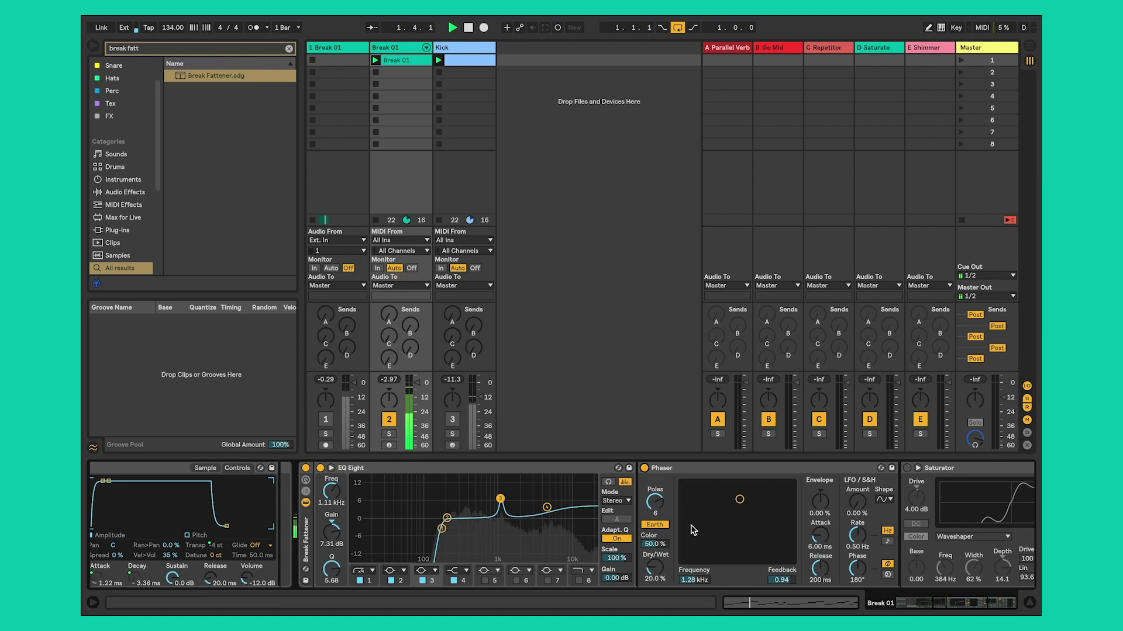
pyautogui.hscroll(5, 690, 523)
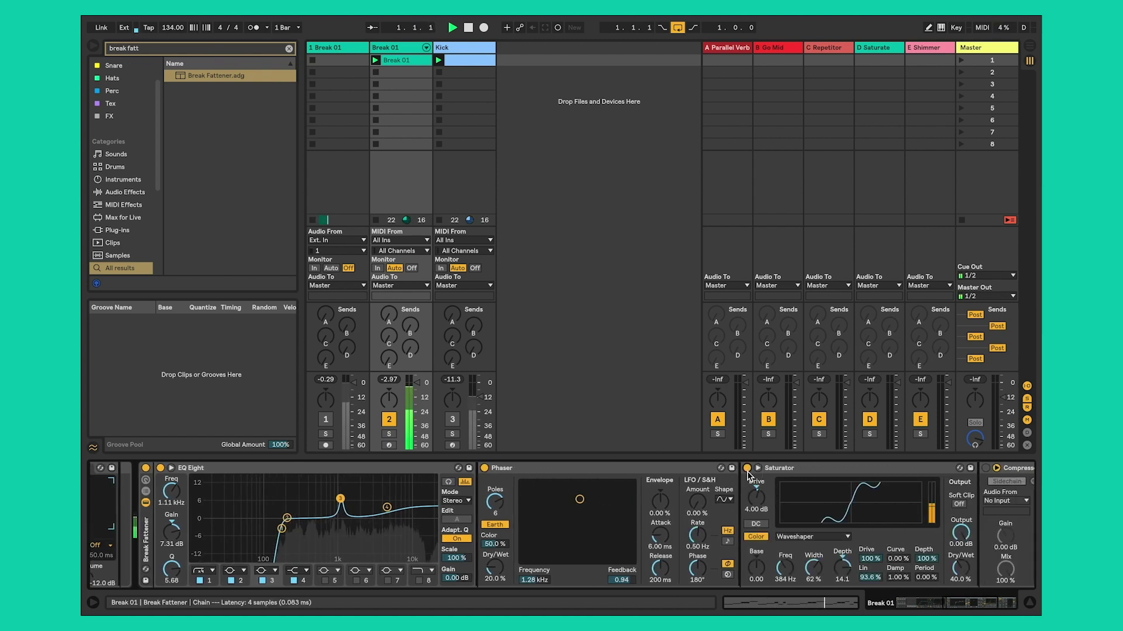
pyautogui.hscroll(9, 748, 475)
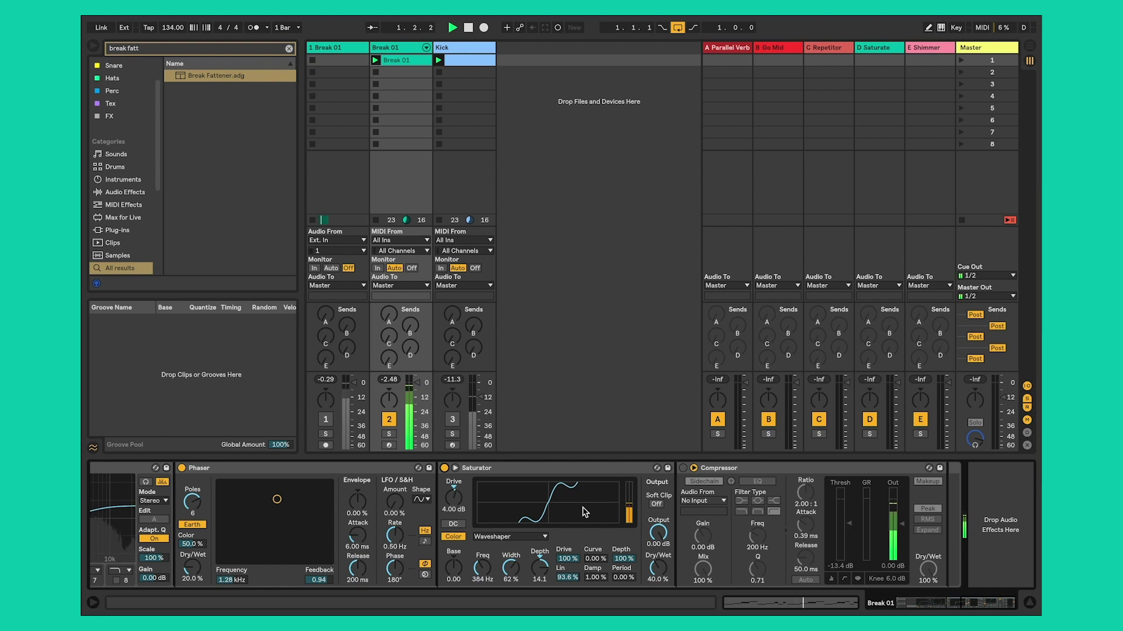
# Turn on the rack's Compressor and set its sidechain audio source to the Kick track
pyautogui.click(683, 468)
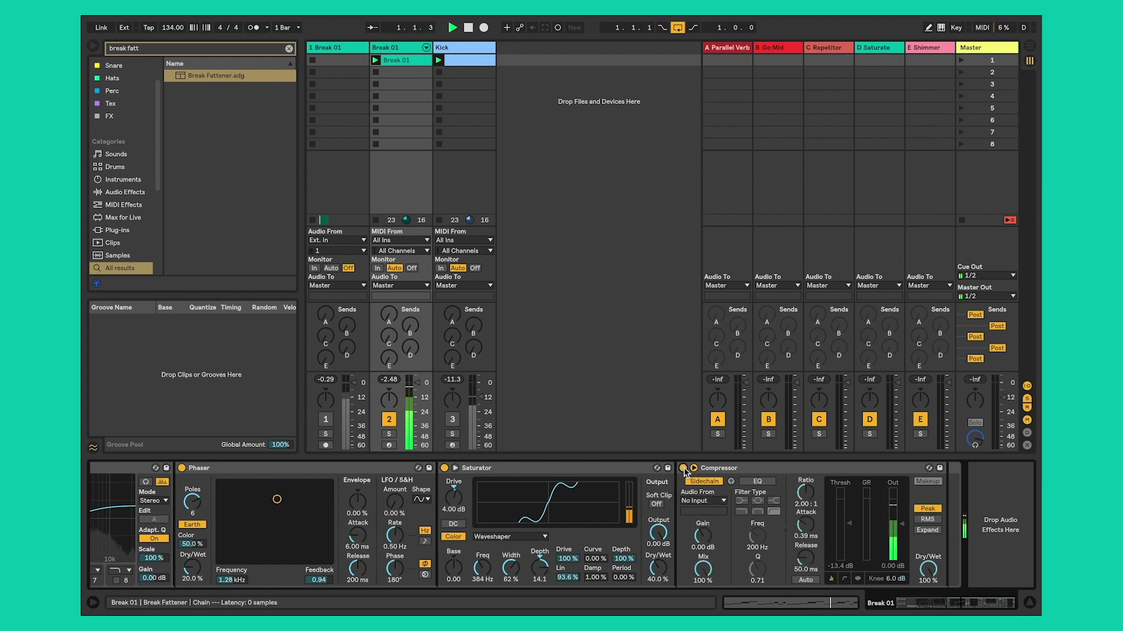
pyautogui.click(711, 483)
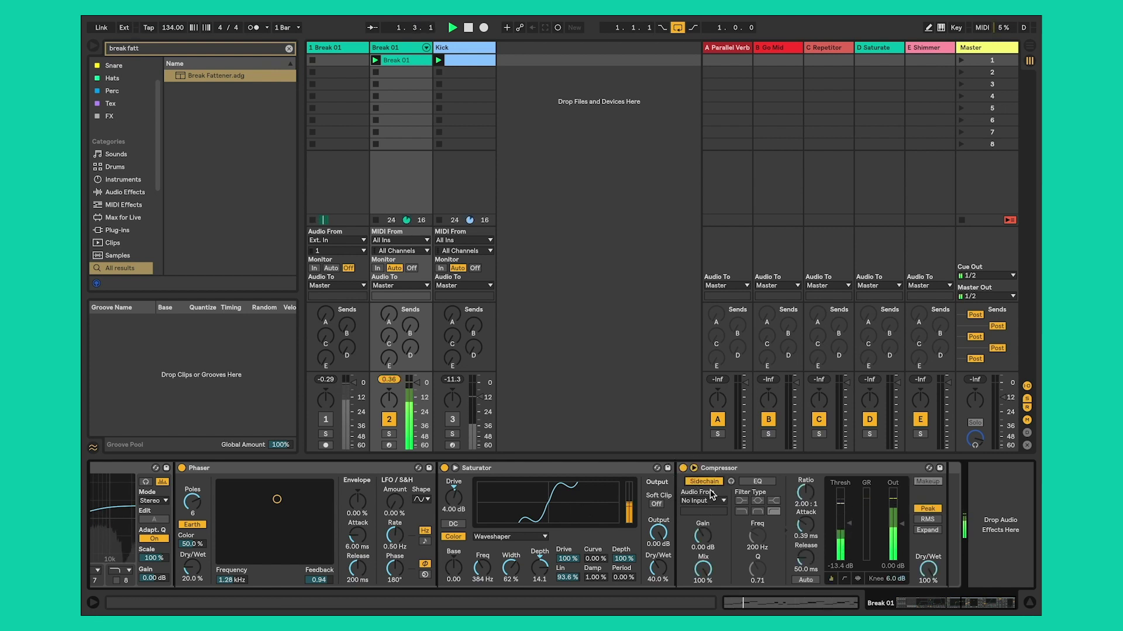
pyautogui.click(712, 502)
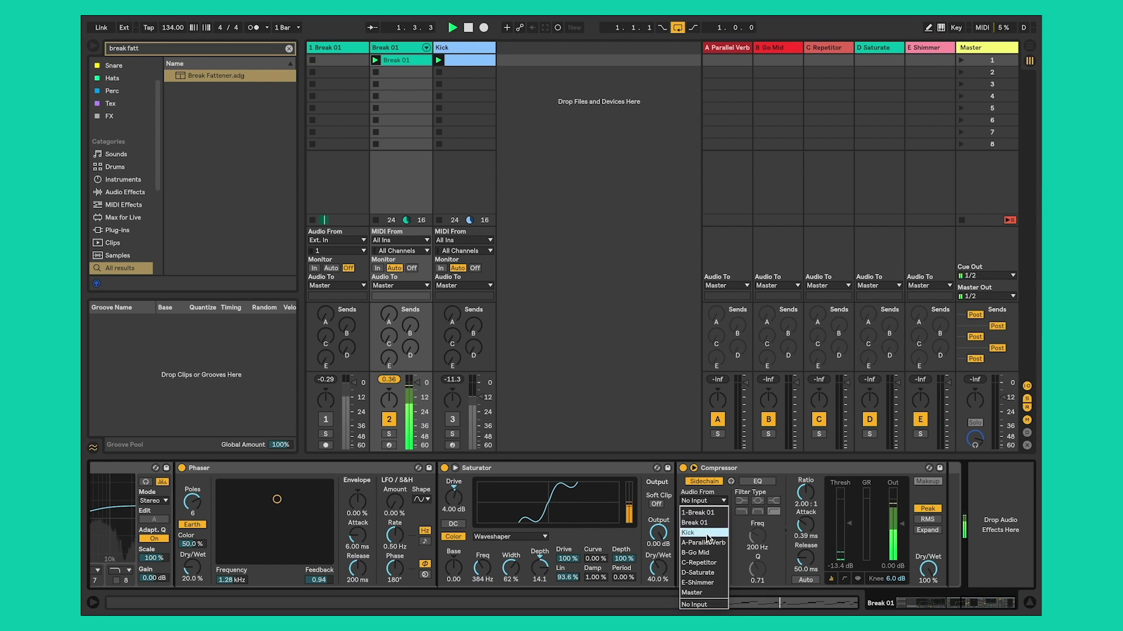
pyautogui.click(708, 533)
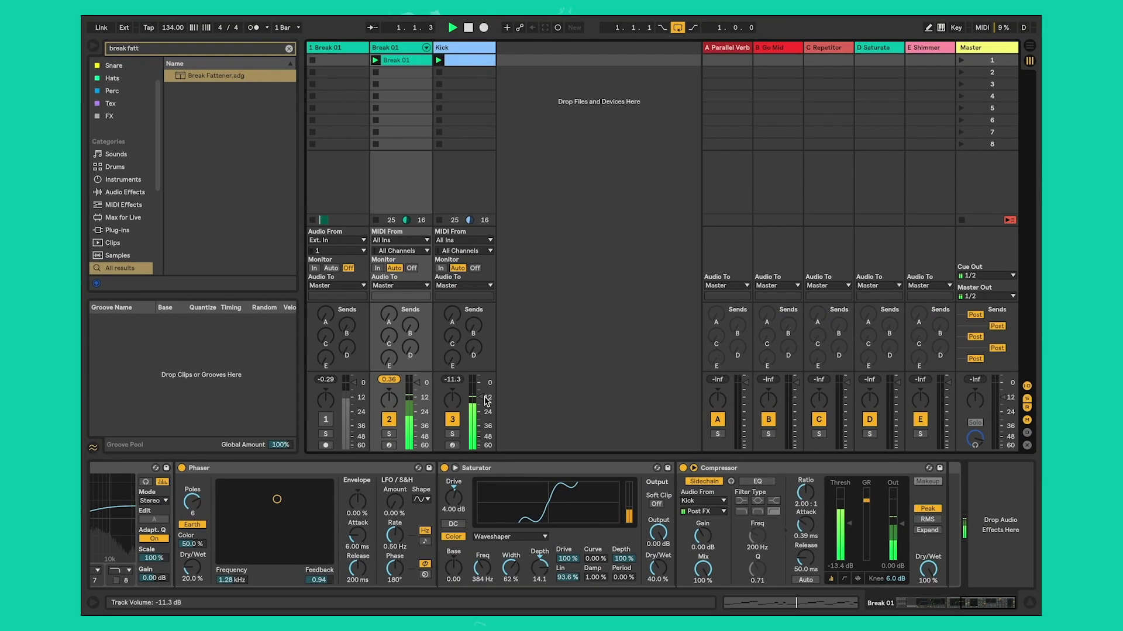
# Bypass the whole Break Fattener rack and turn it back on to compare the dry and processed break
pyautogui.hscroll(-5, 282, 520)
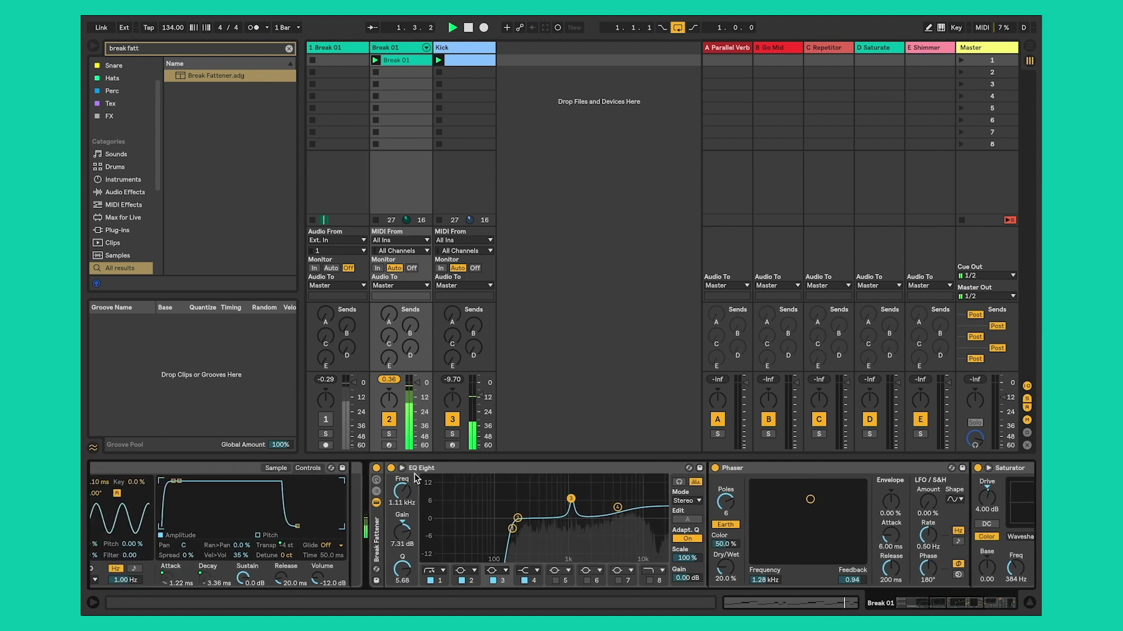
pyautogui.click(377, 469)
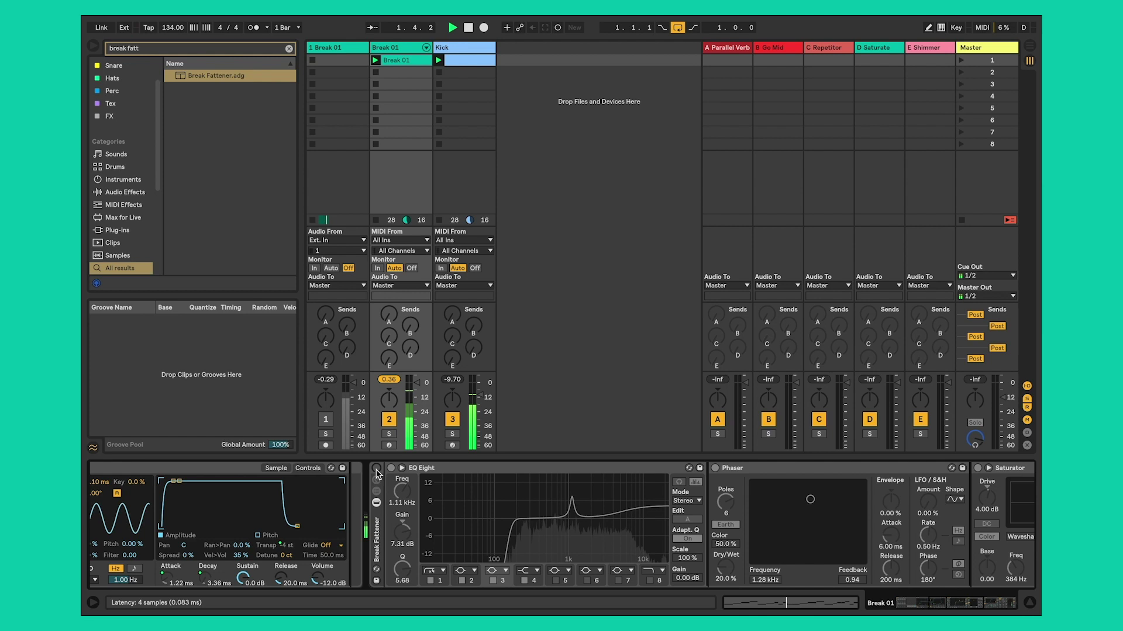
pyautogui.click(377, 469)
pyautogui.hscroll(2, 435, 488)
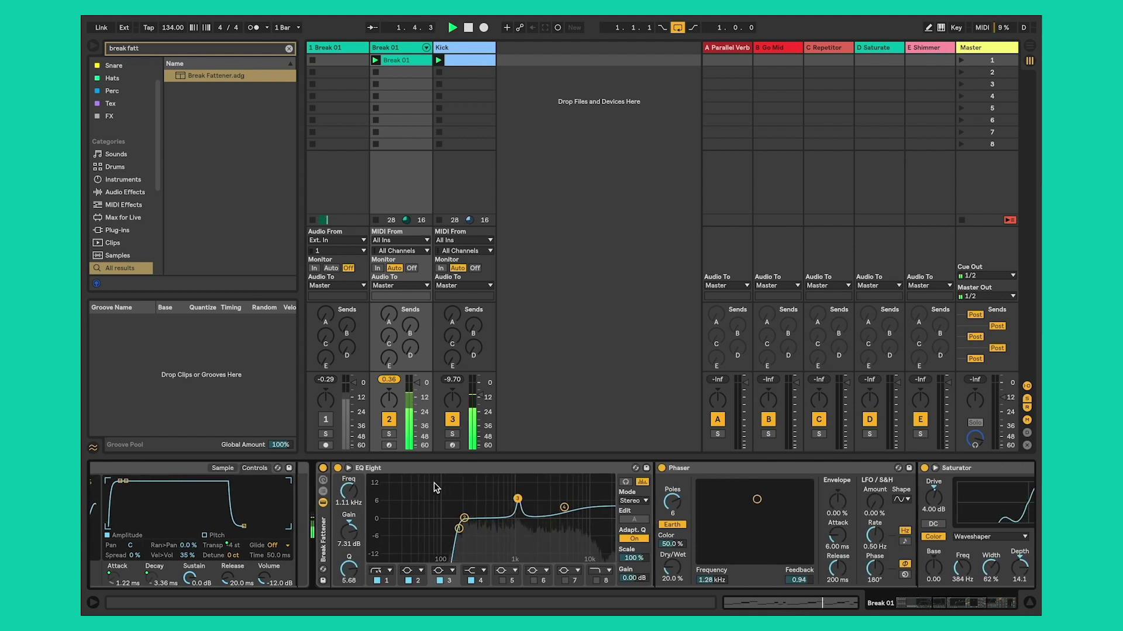
pyautogui.hscroll(3, 434, 488)
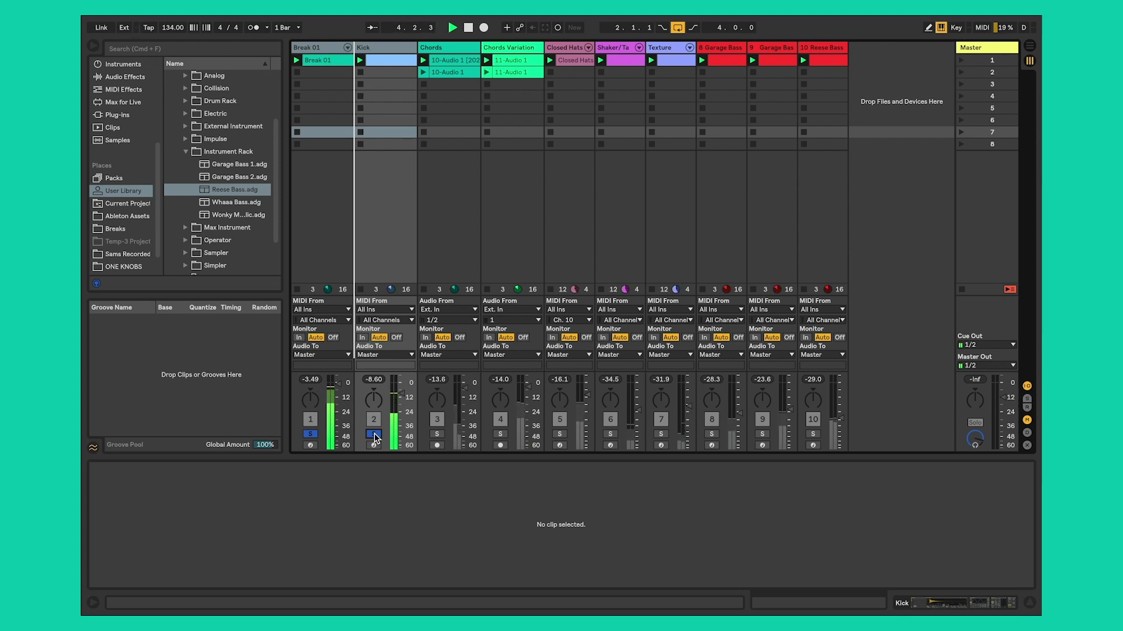
# Unsolo the Break 01 and Kick tracks to hear them with the full mix
pyautogui.click(374, 435)
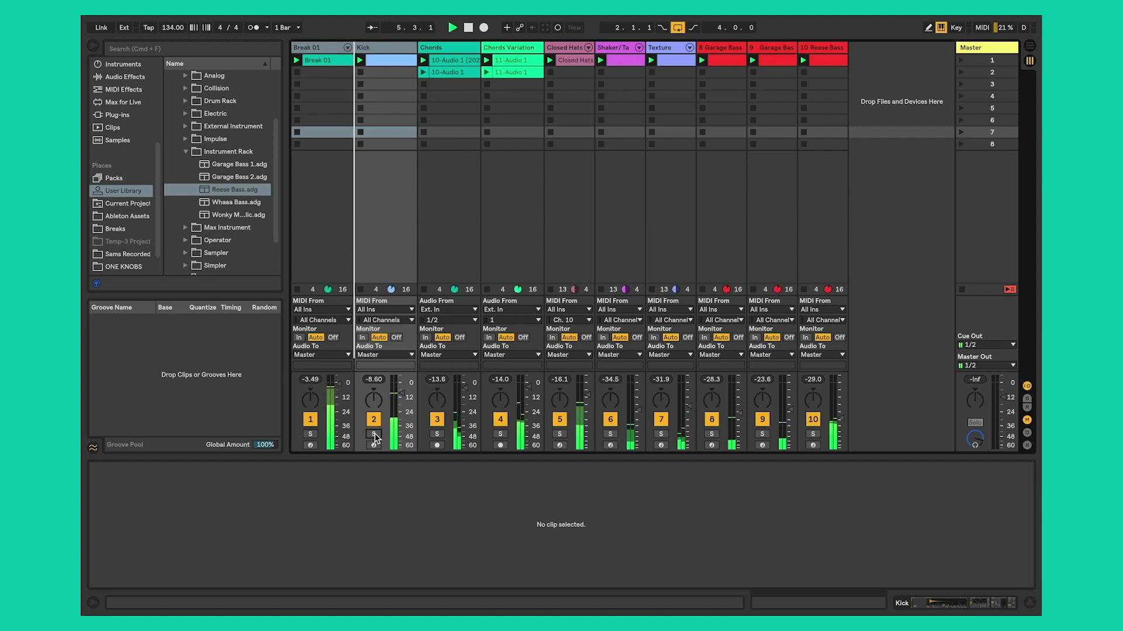